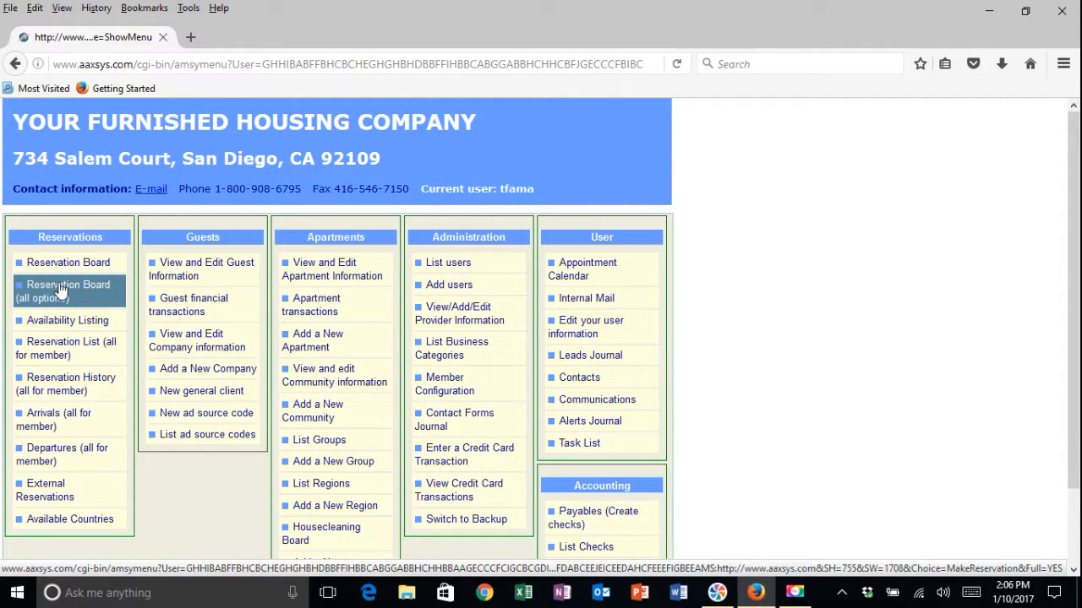
# Step: Display the reservation board through its all-options version, keeping the default selection criteria
pyautogui.click(61, 290)
pyautogui.scroll(-1, 60, 296)
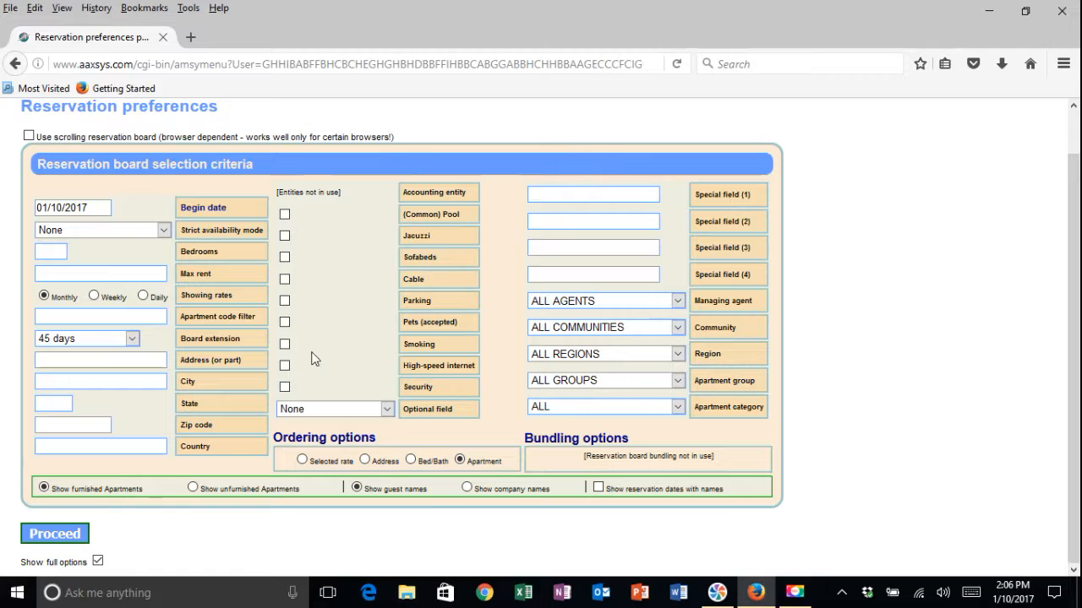
pyautogui.click(55, 534)
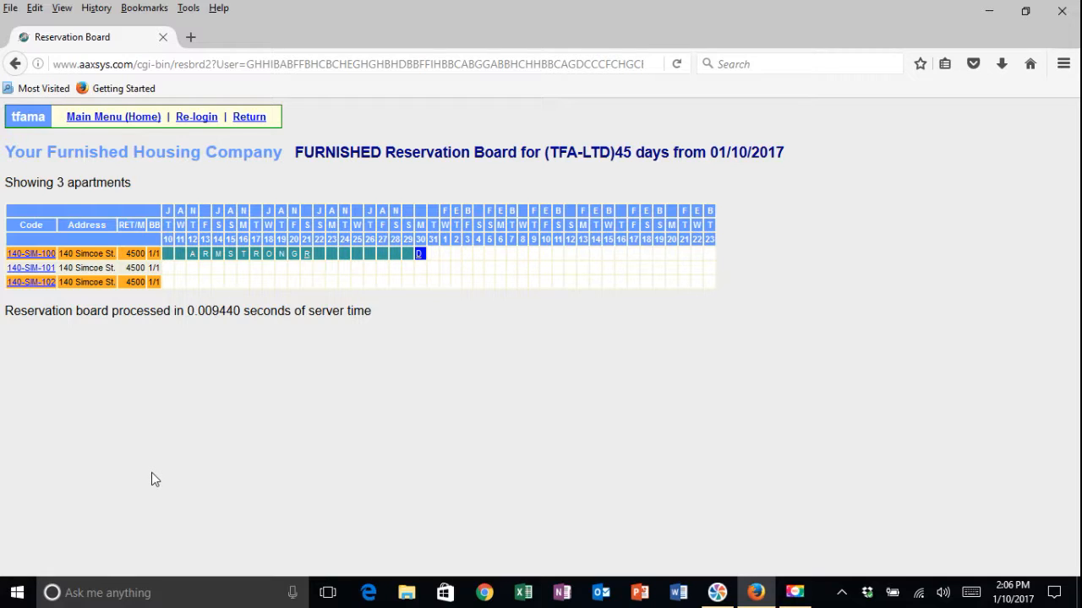
# Step: Start a hold for apartment 140-SIM-101 from the reservation board and set its begin date to 01/13/2017
pyautogui.click(37, 270)
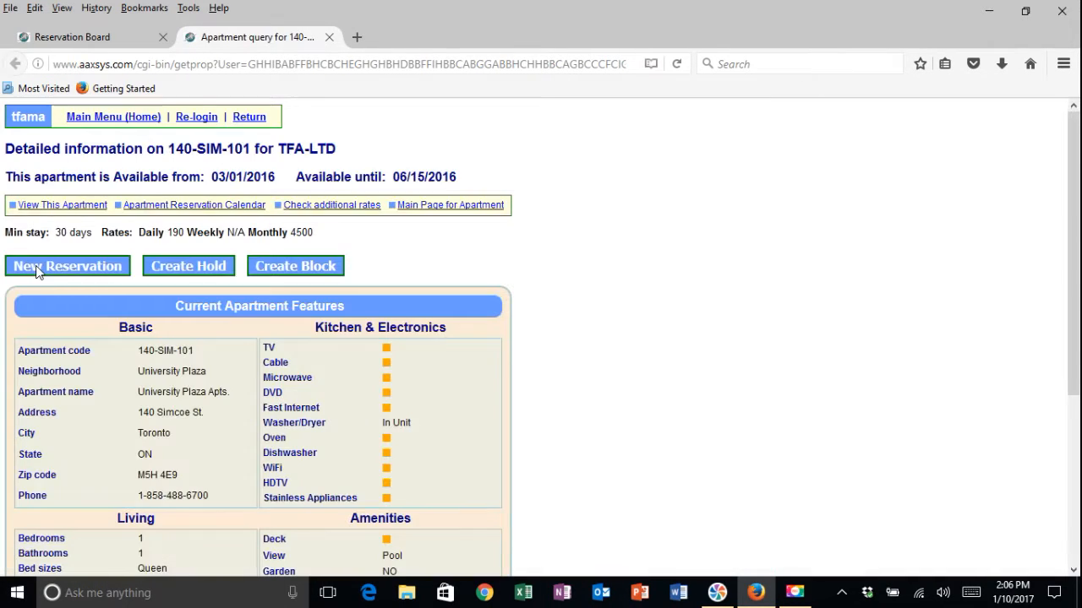
pyautogui.click(190, 264)
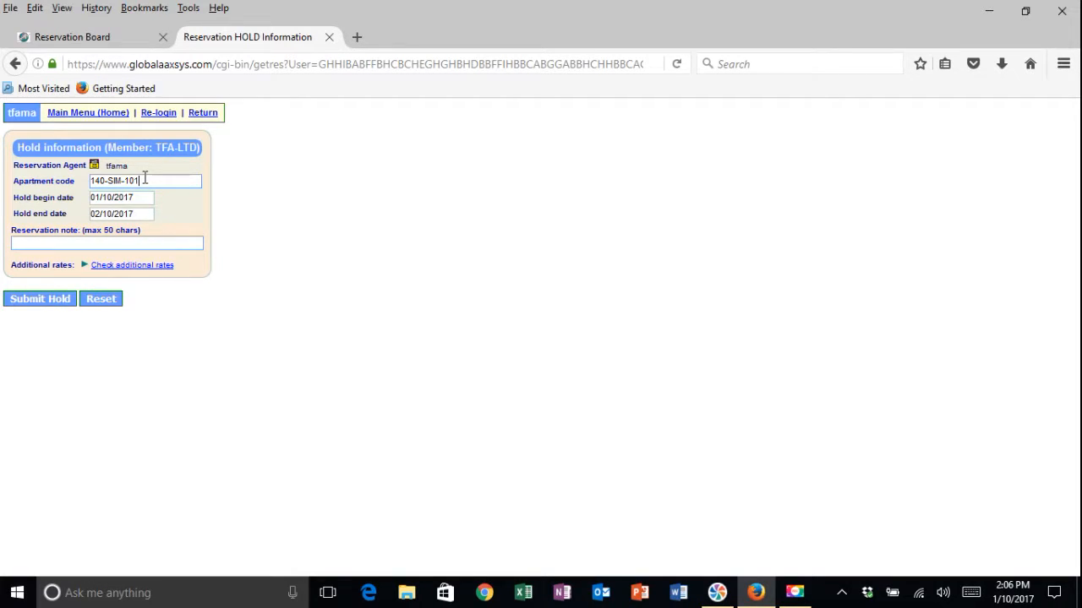
pyautogui.press('Tab')
pyautogui.write('0')
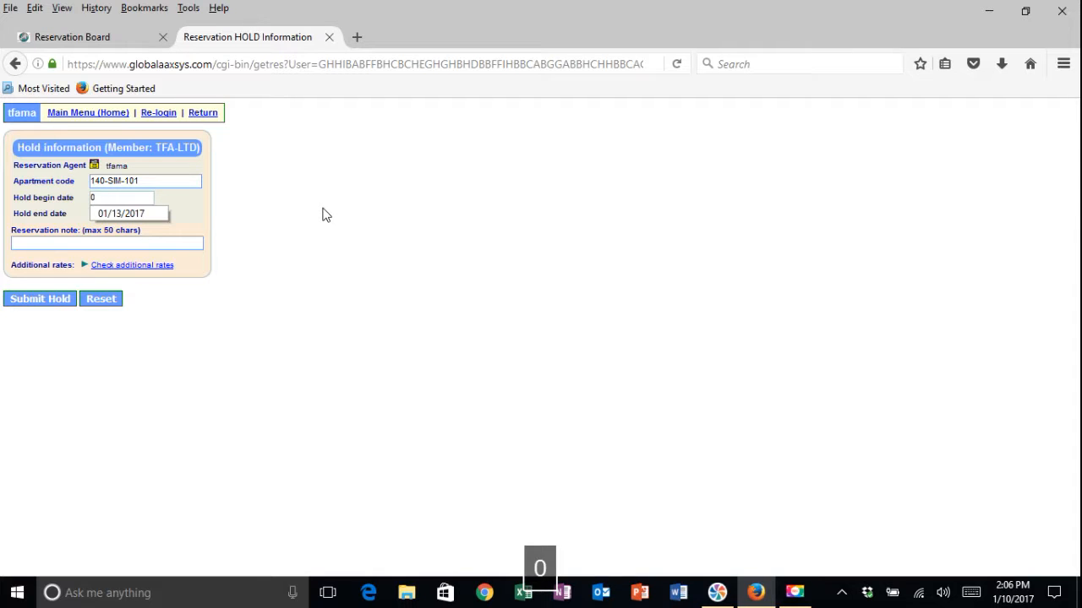
pyautogui.write('1/13/2017')
pyautogui.press('Tab')
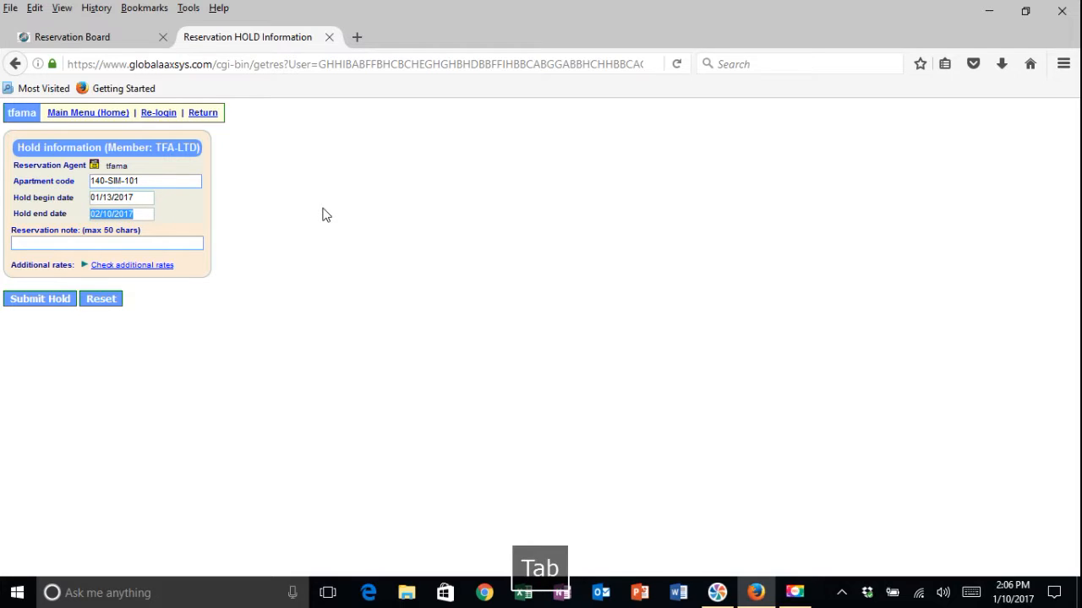
# Step: Set the hold end date to 02/13/2017
pyautogui.write('01/2')
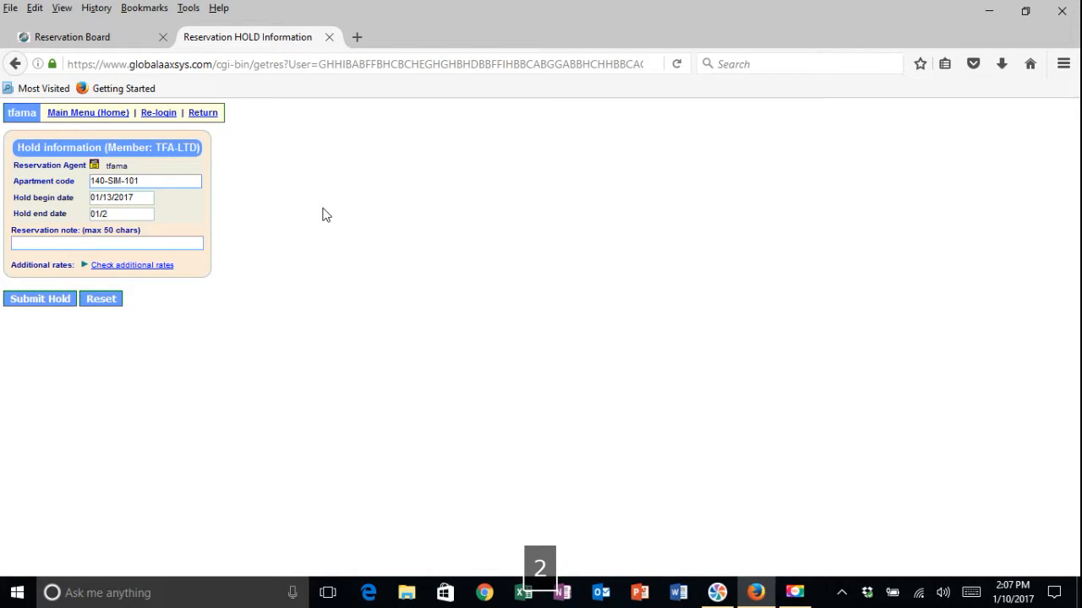
pyautogui.press('BackSpace')
pyautogui.write('1')
pyautogui.press('BackSpace')
pyautogui.press('BackSpace')
pyautogui.press('BackSpace')
pyautogui.write('2/13/201')
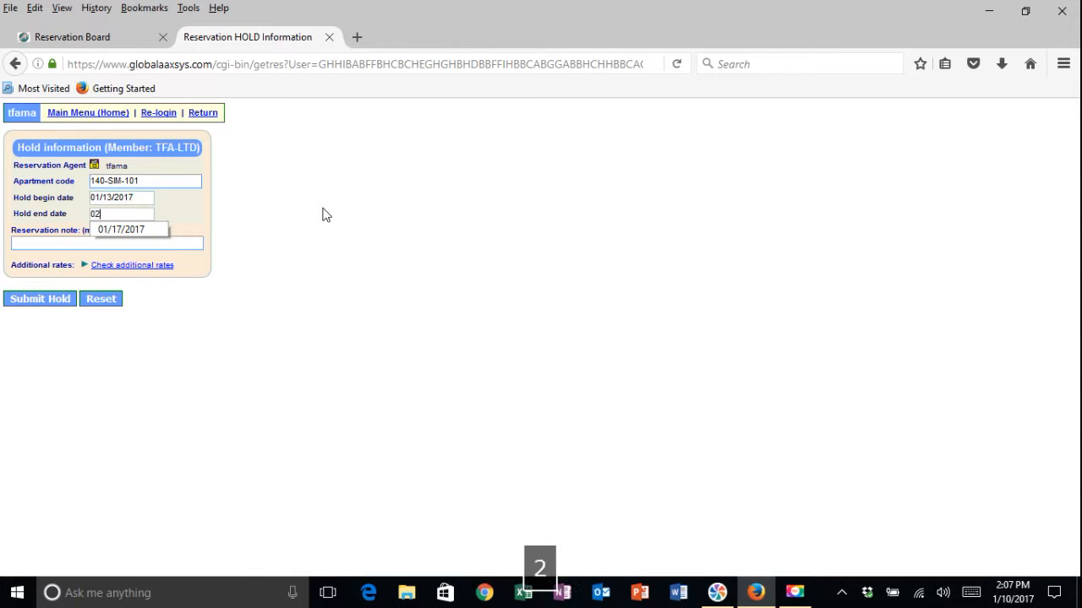
pyautogui.write('7')
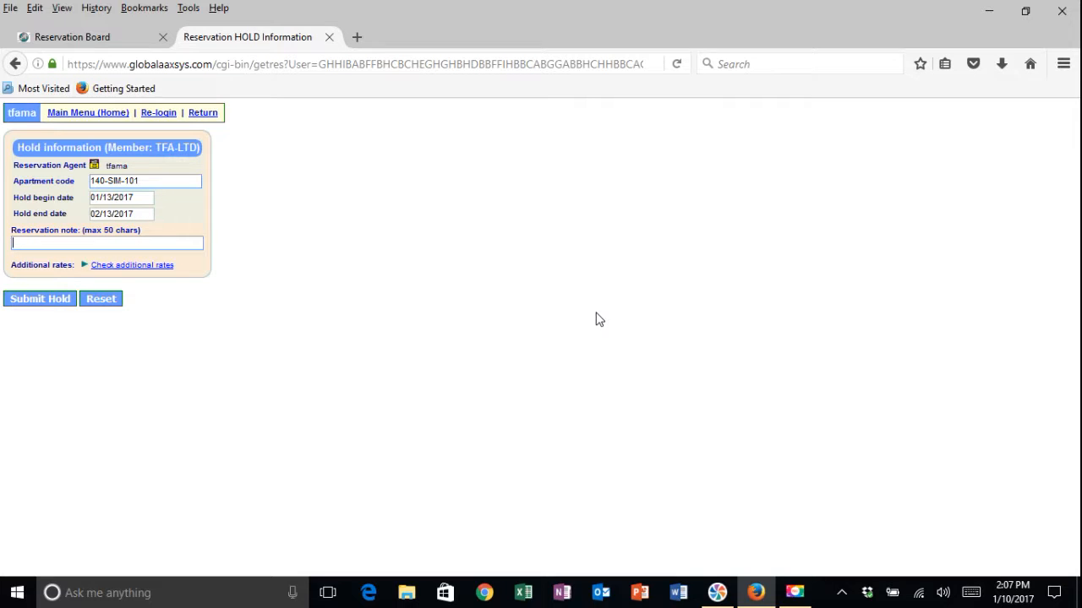
# Step: Enter the reservation note as "Hold for", the guest's full name and "-- Clorox Company", and submit the hold
pyautogui.write('Hold fro')
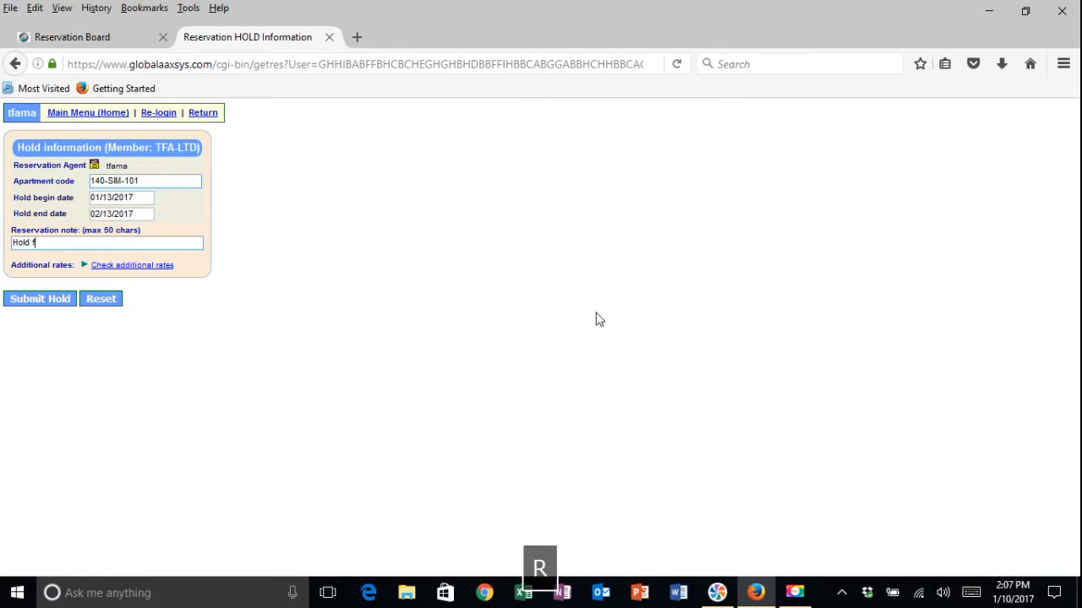
pyautogui.press('BackSpace')
pyautogui.press('BackSpace')
pyautogui.write('or John Smith')
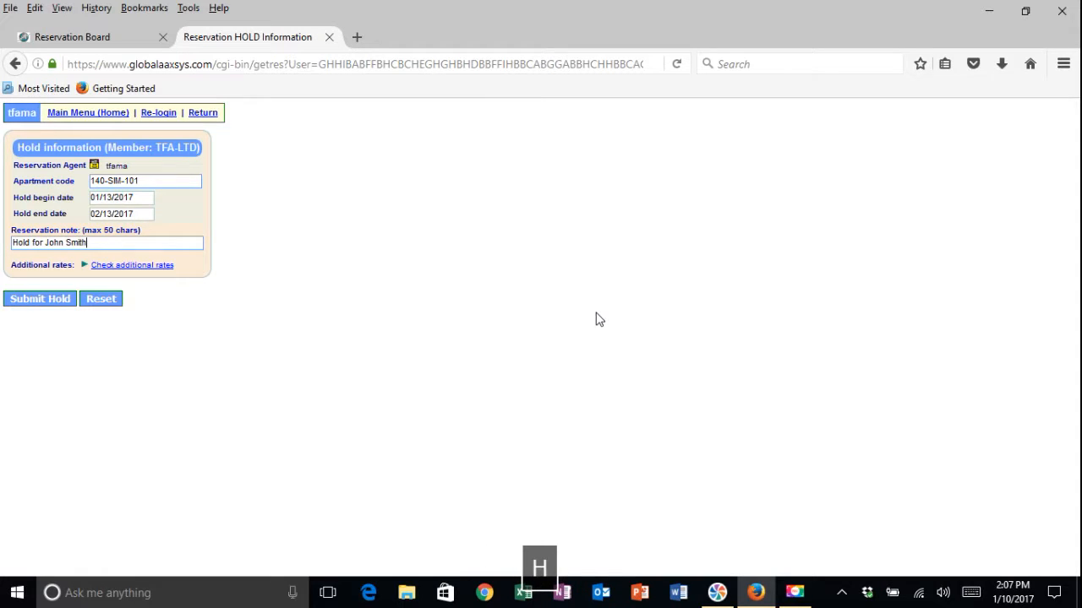
pyautogui.write(' -- ')
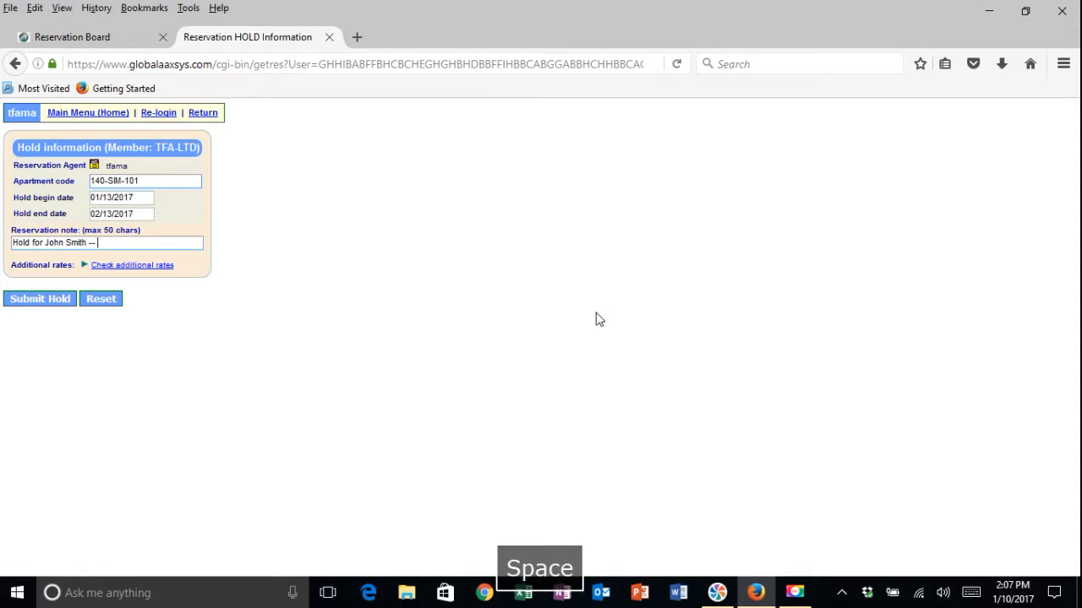
pyautogui.write('CLoe')
pyautogui.press('BackSpace')
pyautogui.press('BackSpace')
pyautogui.press('BackSpace')
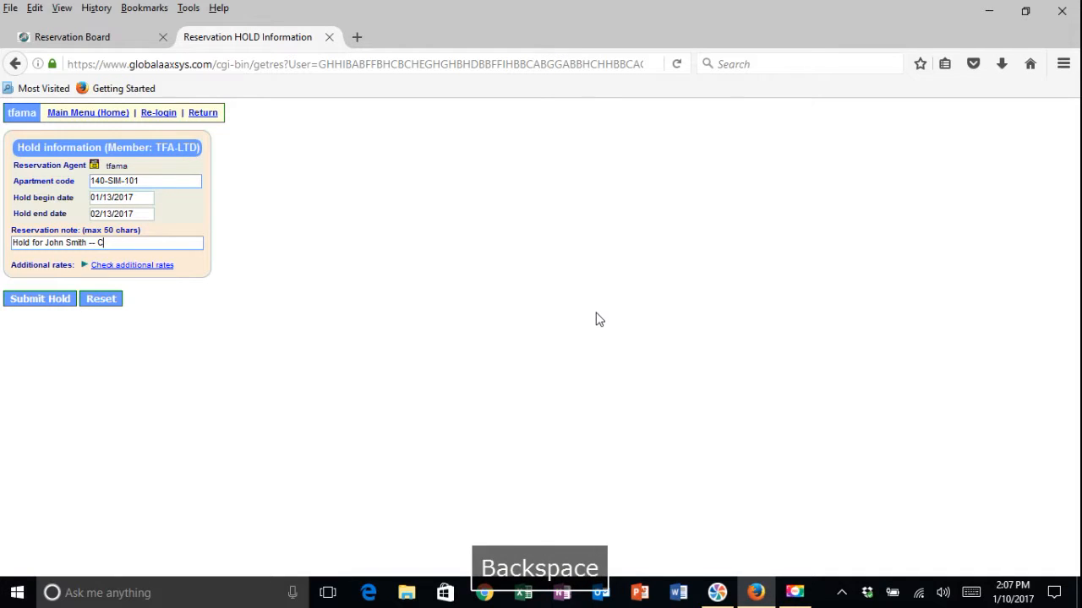
pyautogui.write('lorox COP')
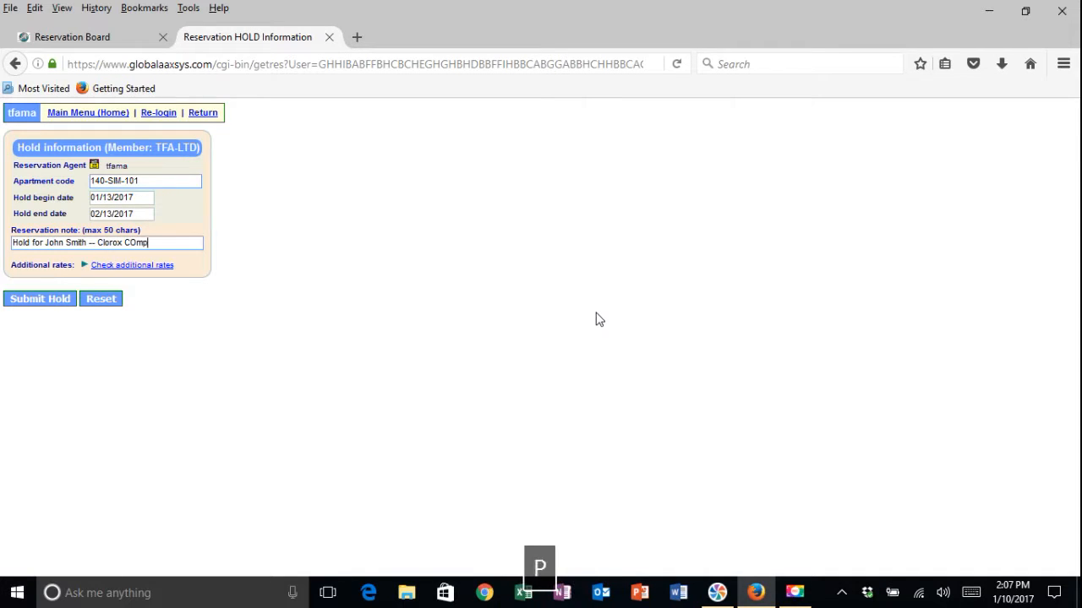
pyautogui.press('BackSpace')
pyautogui.press('BackSpace')
pyautogui.write('ompany')
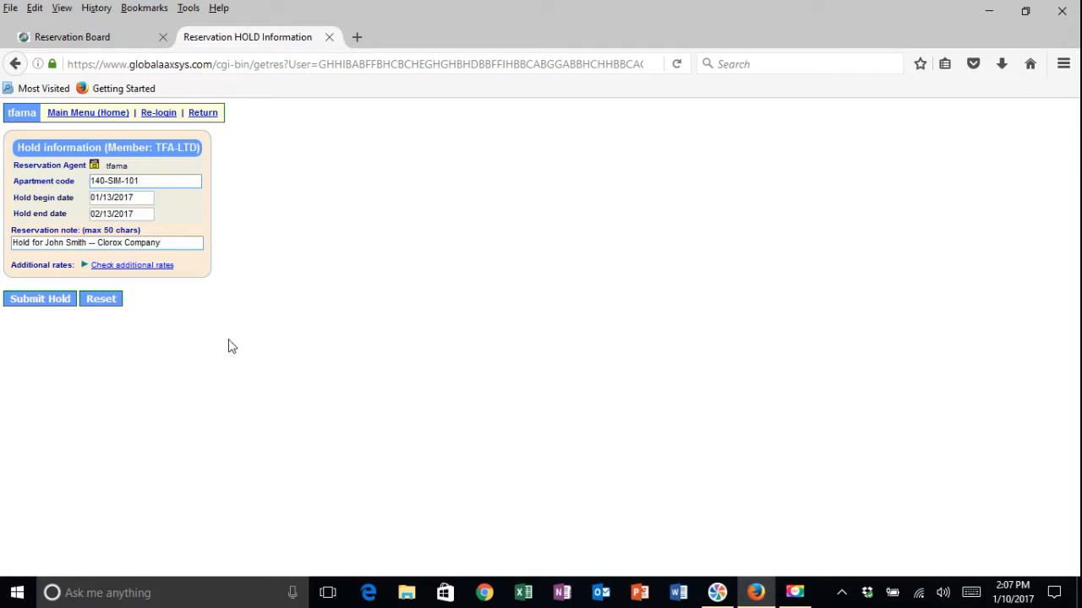
pyautogui.click(52, 302)
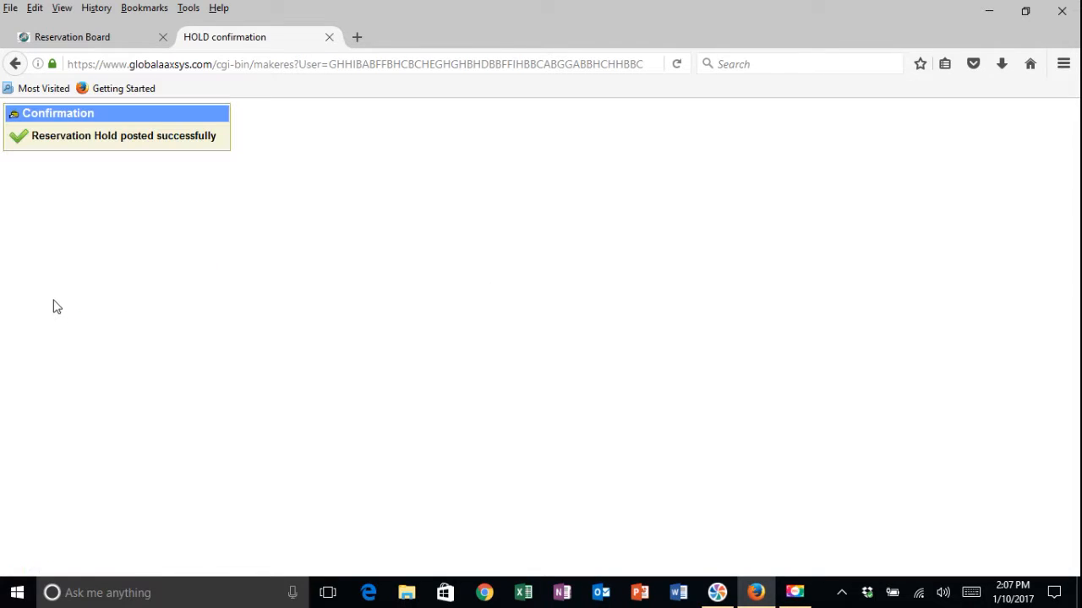
# Step: Close the apartment page and reload the reservation board, agreeing to resend the request
pyautogui.click(14, 63)
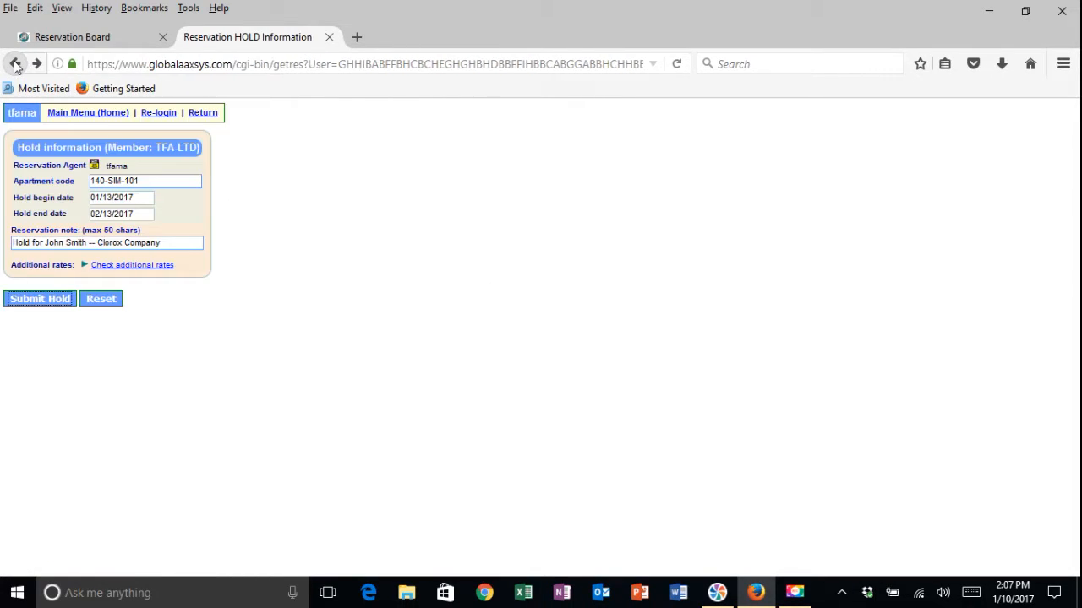
pyautogui.click(14, 65)
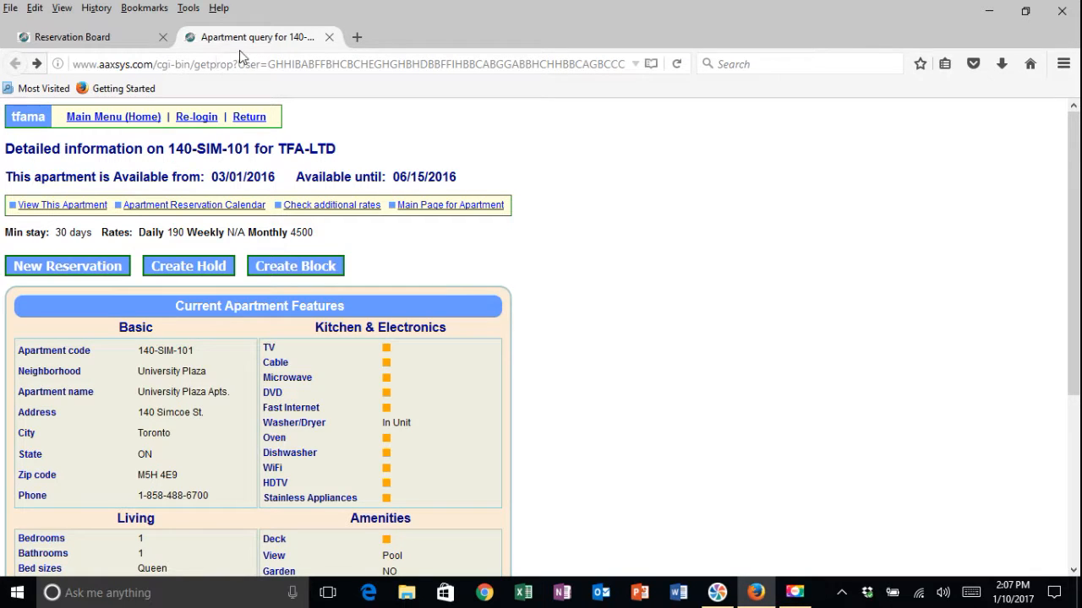
pyautogui.click(329, 38)
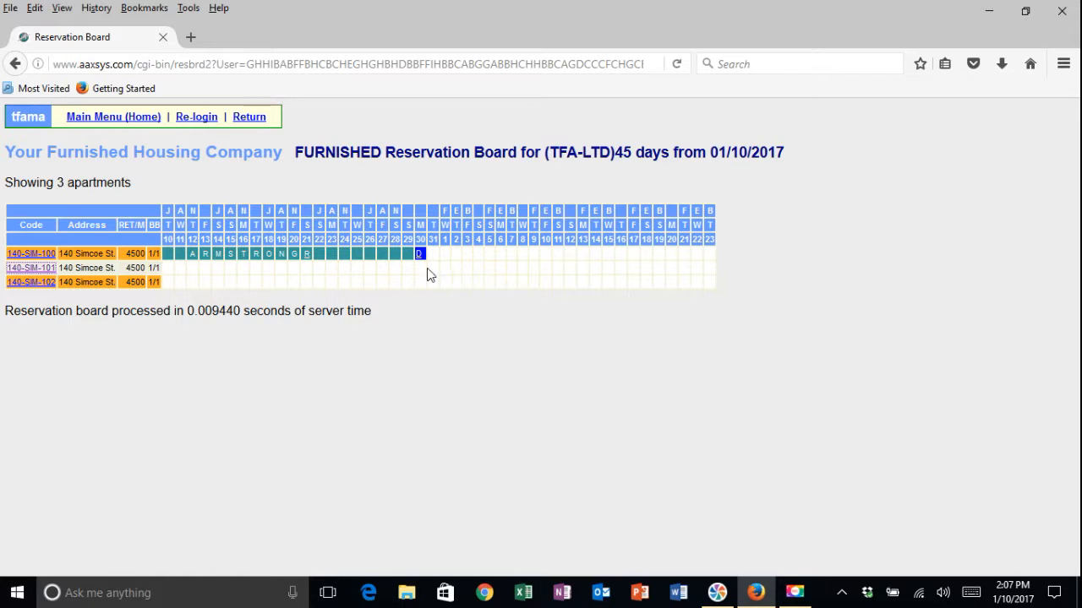
pyautogui.click(676, 65)
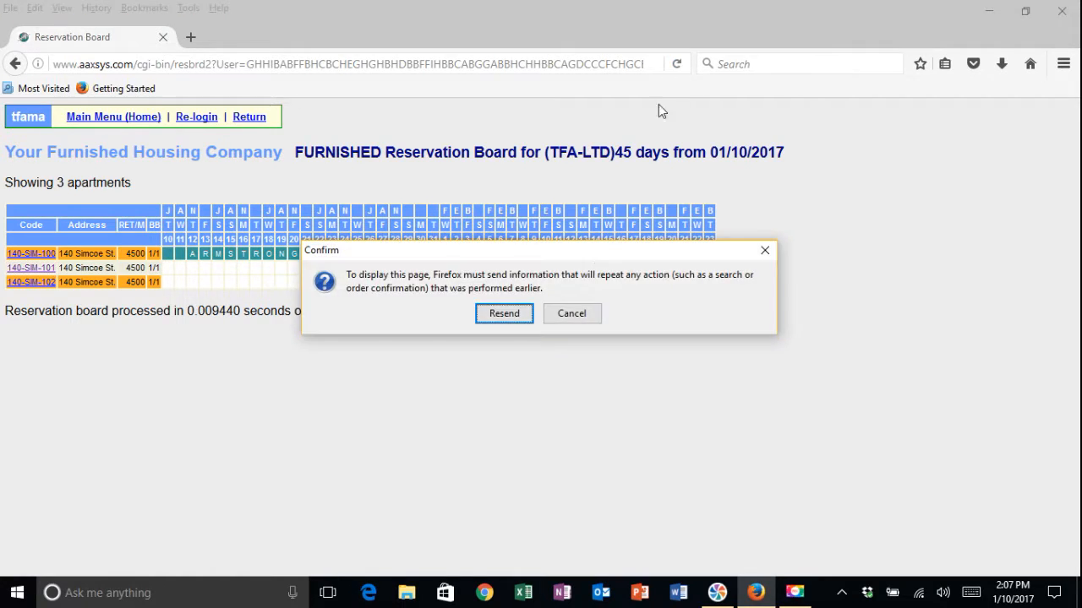
pyautogui.click(507, 314)
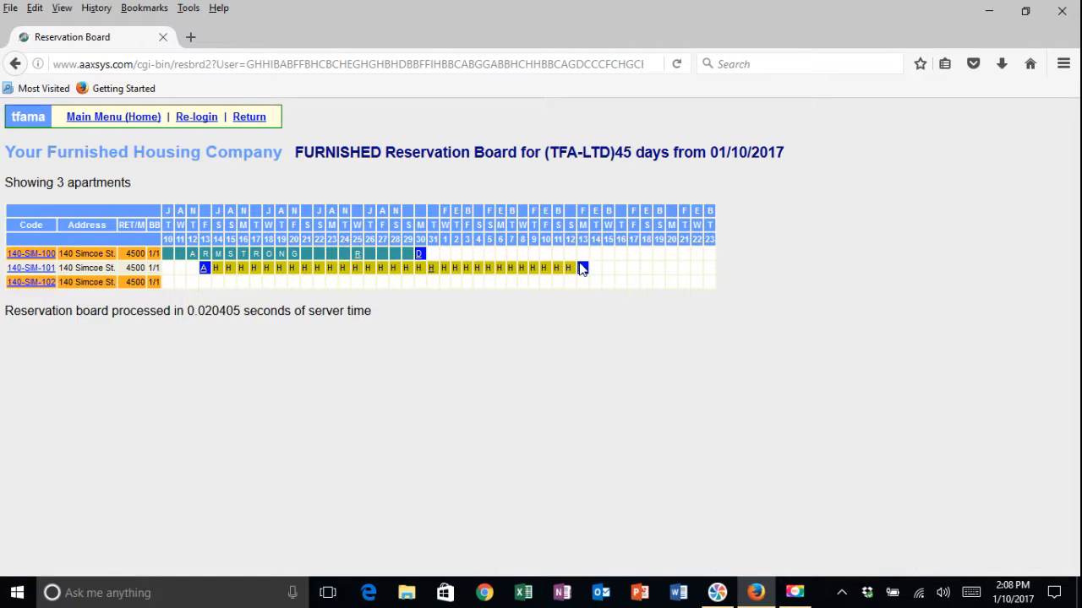
# Step: Open the hold on 140-SIM-101, view the form for upgrading it to a guest reservation, and return to the hold information
pyautogui.click(204, 270)
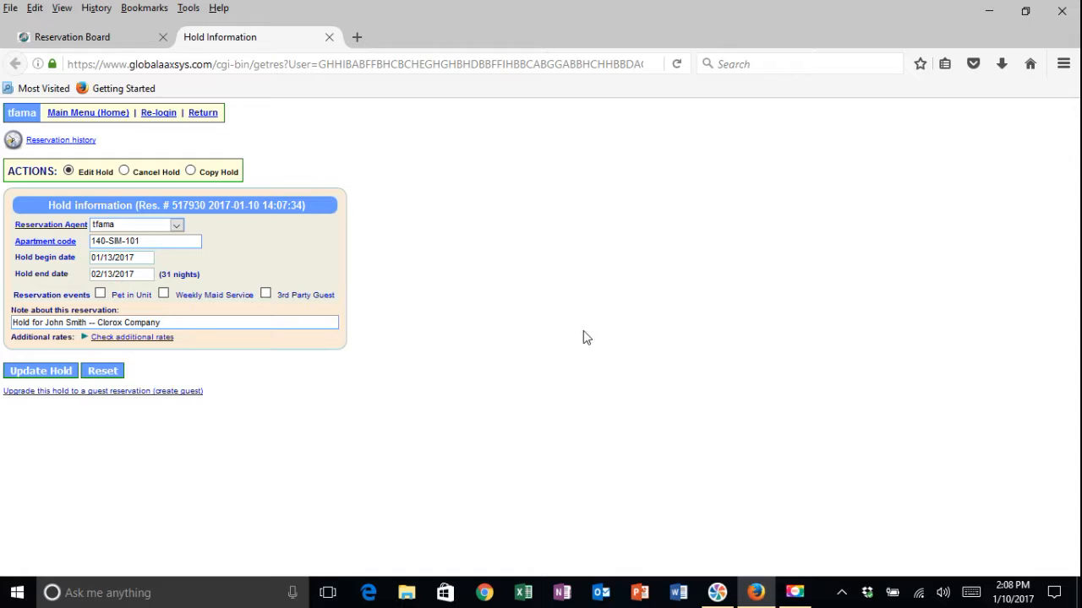
pyautogui.click(76, 392)
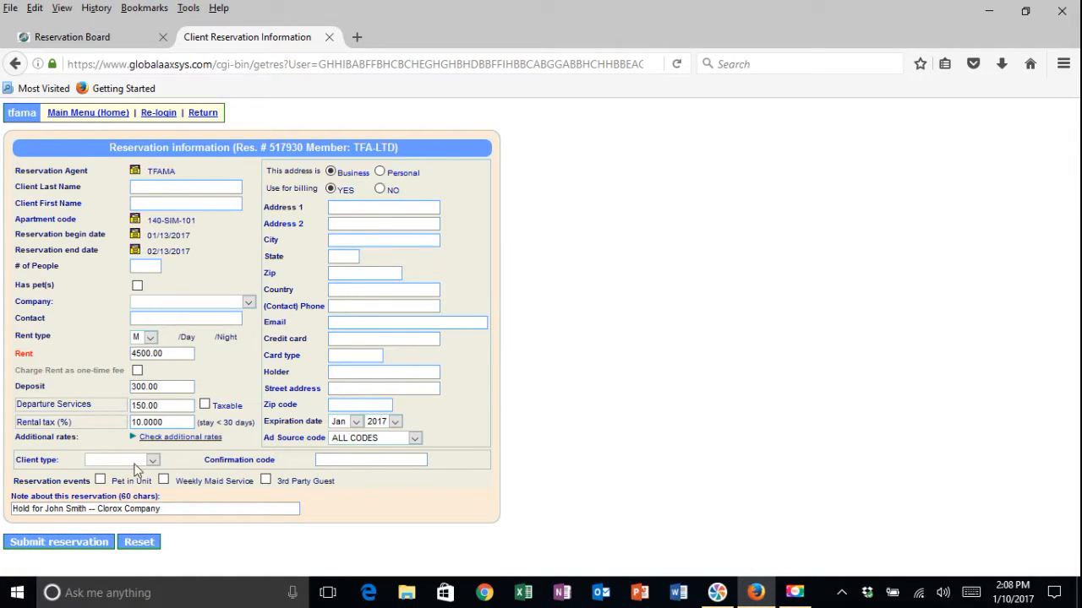
pyautogui.click(16, 64)
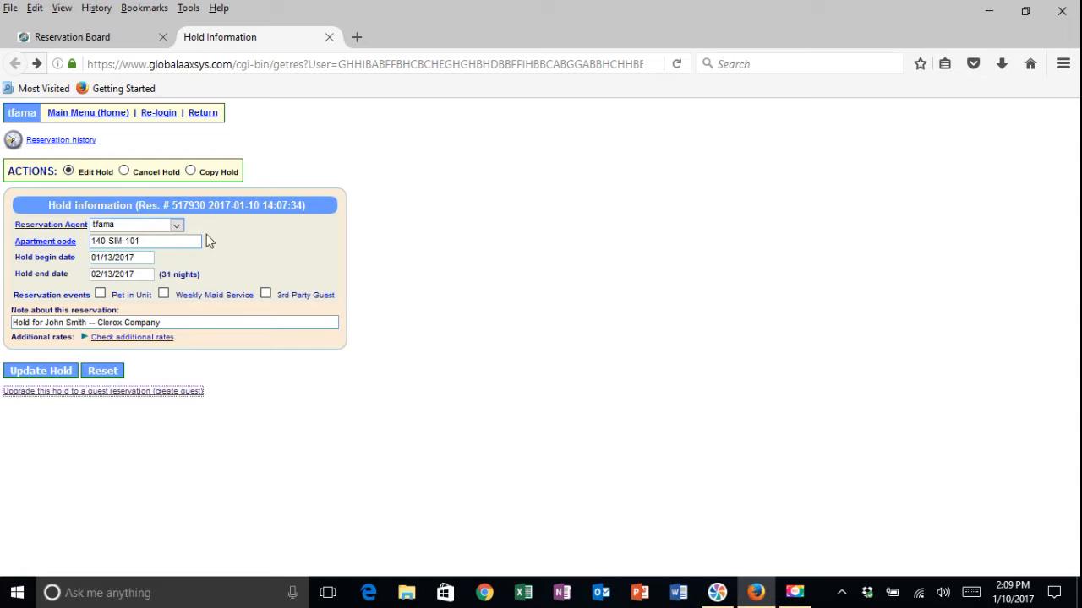
# Step: Cancel the hold on apartment 140-SIM-101 and confirm the cancellation
pyautogui.click(124, 171)
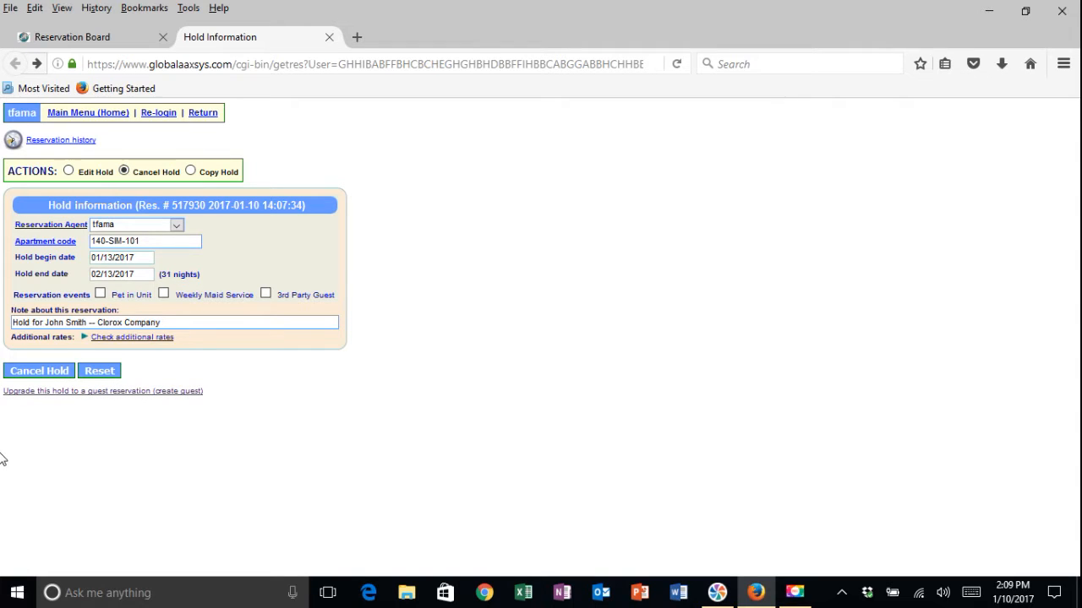
pyautogui.click(30, 374)
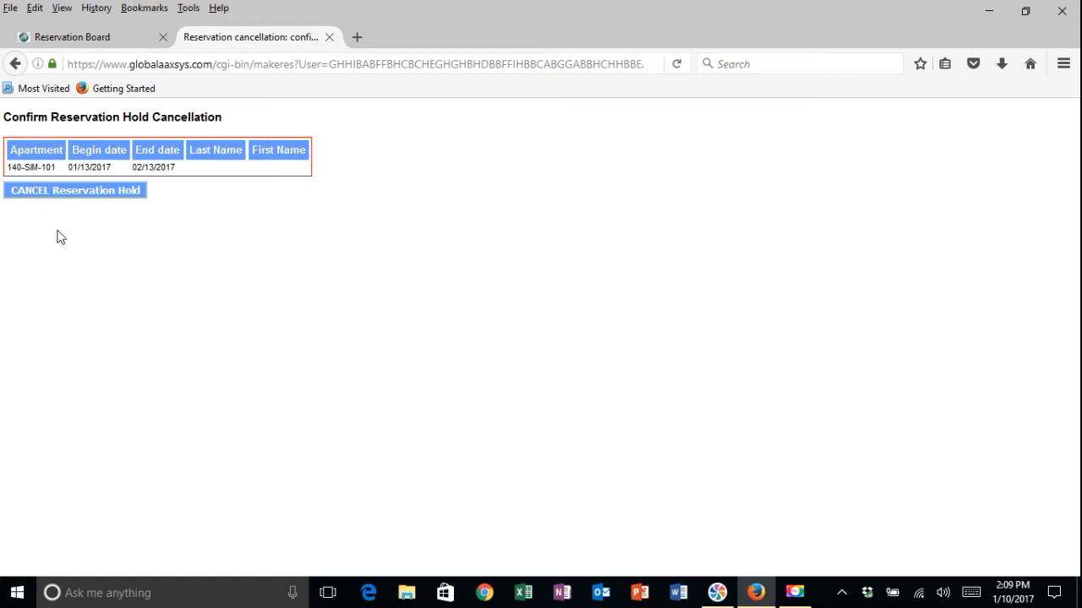
pyautogui.click(35, 193)
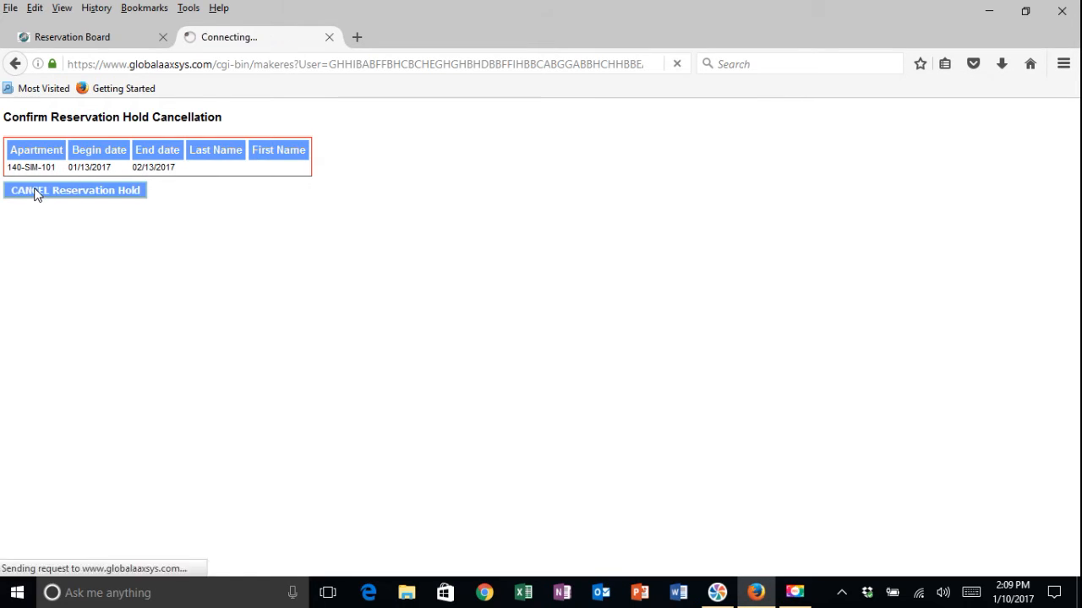
# Step: Close the cancellation page and refresh the reservation board with the request resent
pyautogui.click(329, 37)
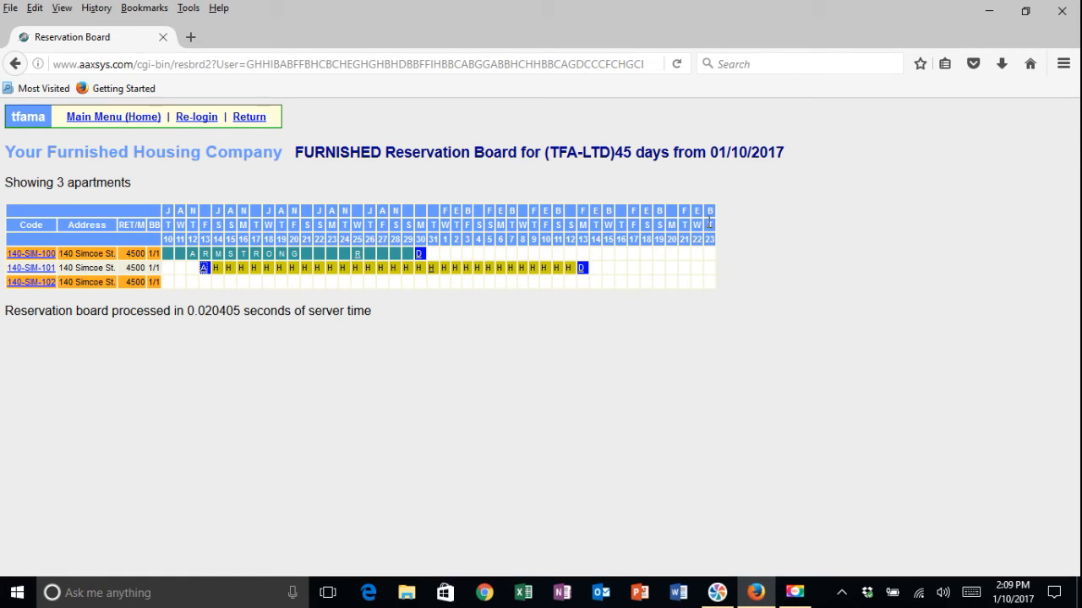
pyautogui.click(679, 66)
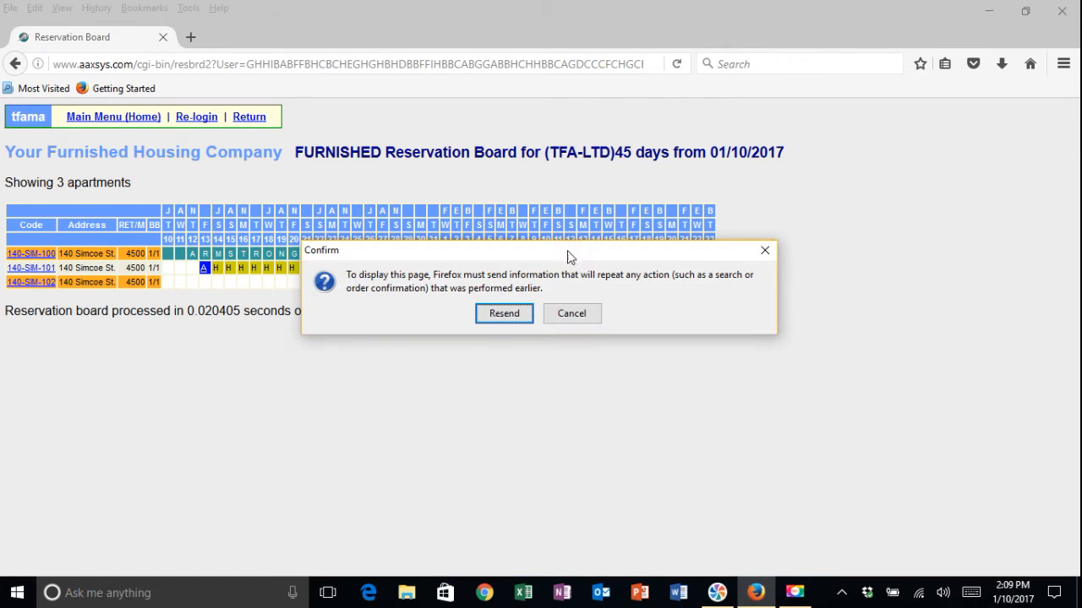
pyautogui.click(517, 321)
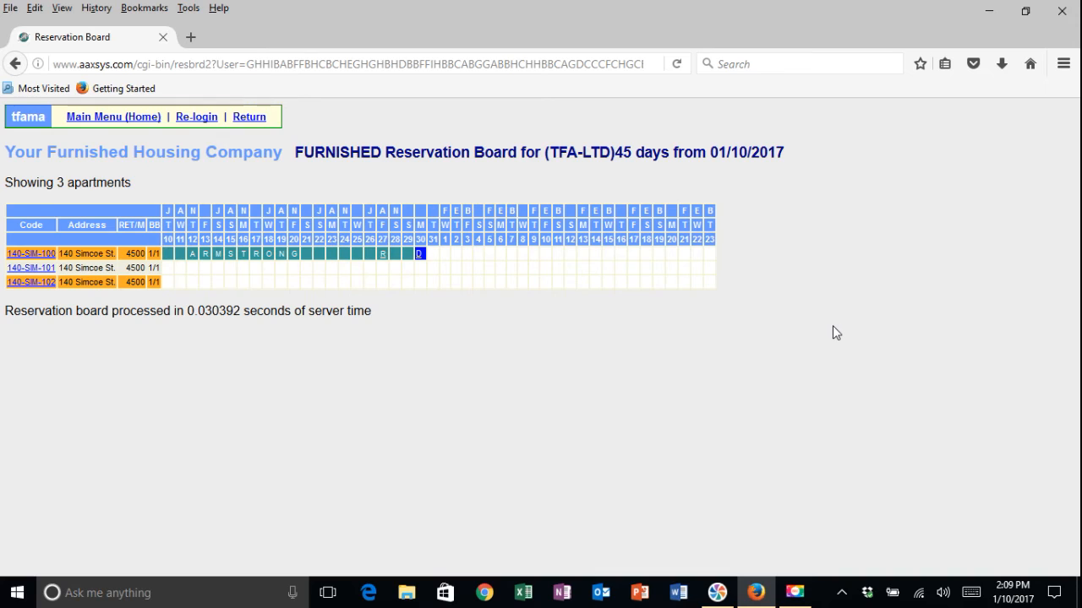